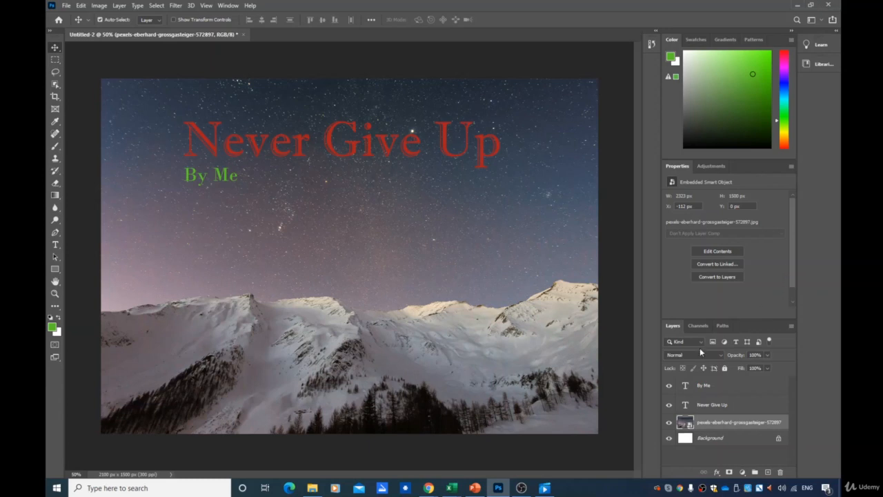
{"action": "left_click", "coordinate": [811, 5]}
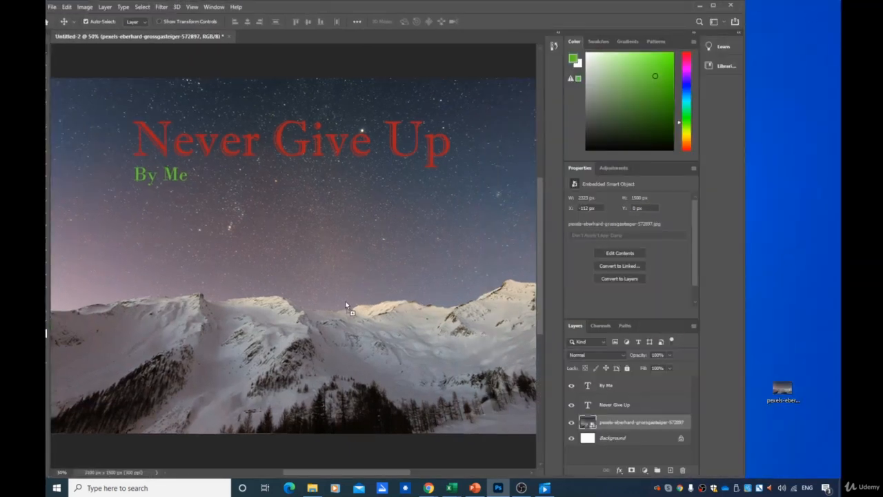
{"action": "left_click_drag", "start_coordinate": [783, 388], "coordinate": [272, 298]}
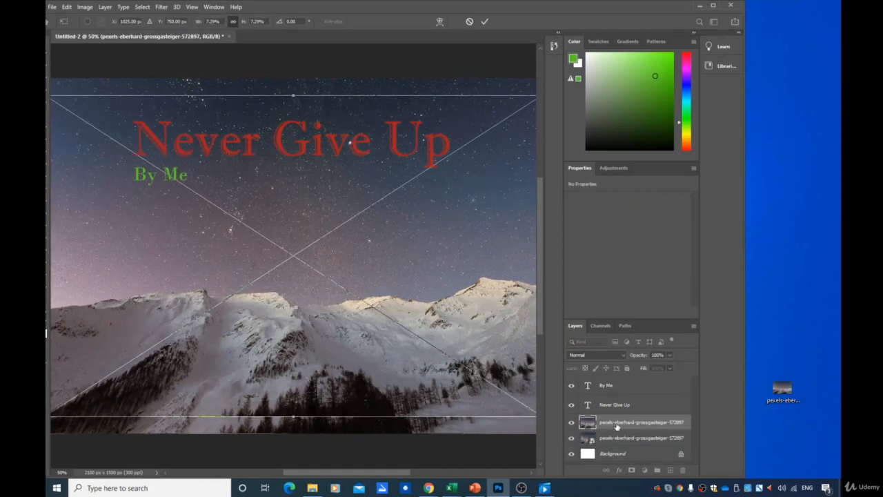
{"action": "left_click", "coordinate": [713, 5]}
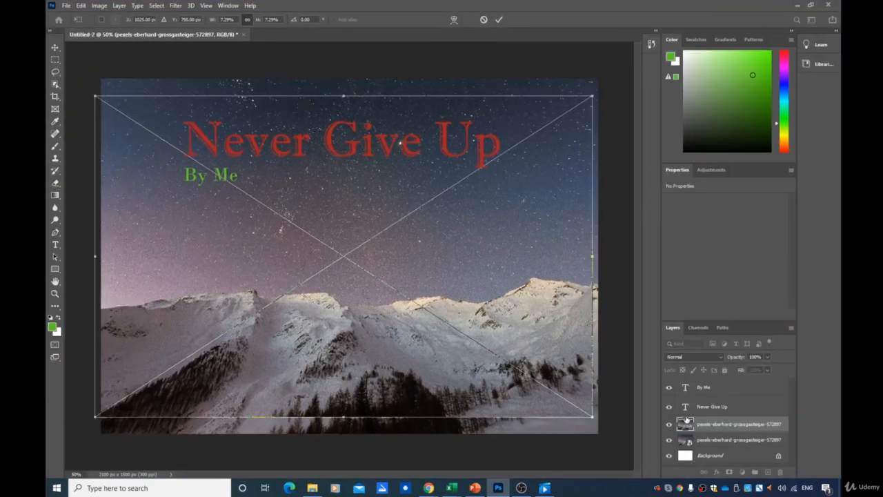
{"action": "key", "text": "Escape"}
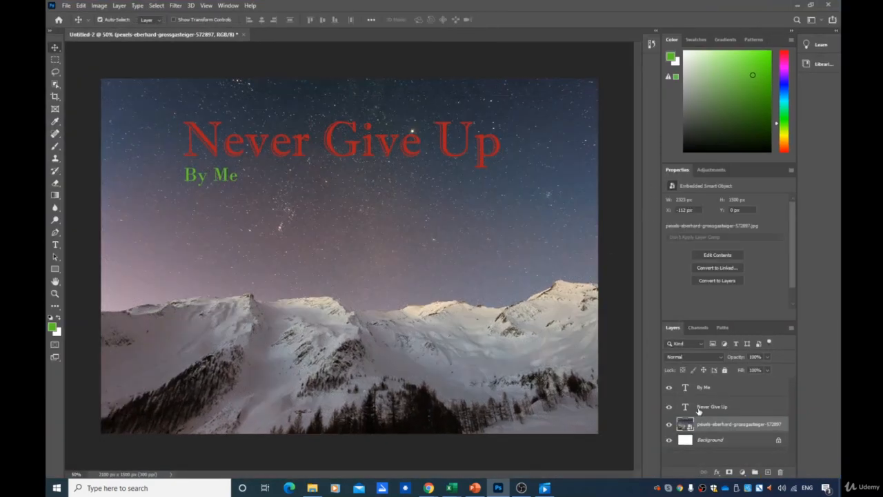
Move the mountain photo layer to the head of the layer stack, above both text layers.
{"action": "left_click", "coordinate": [739, 406]}
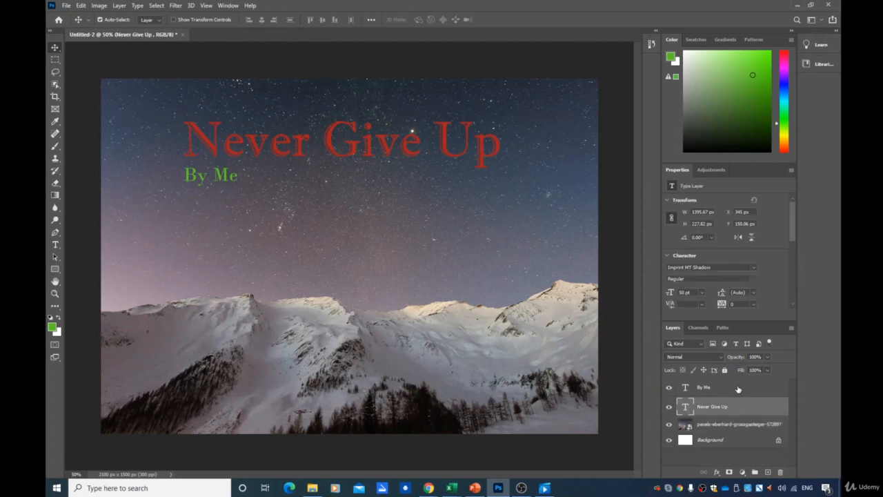
{"action": "left_click", "coordinate": [737, 388]}
{"action": "left_click", "coordinate": [704, 428]}
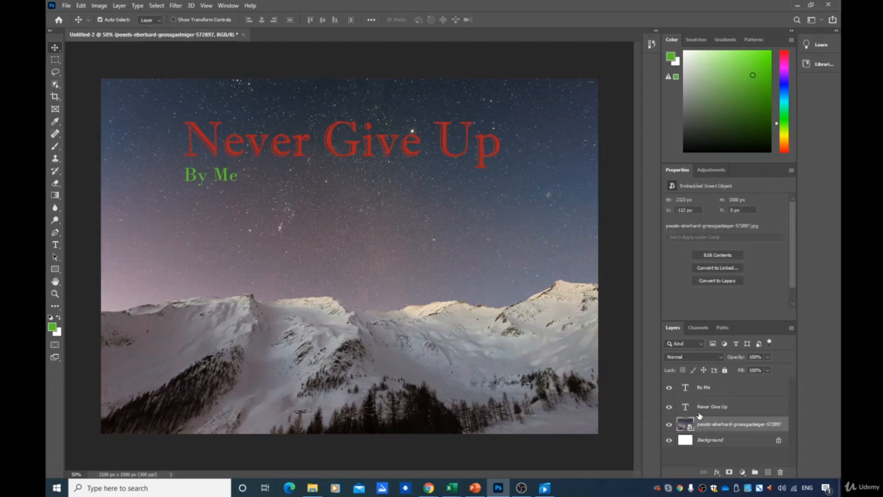
{"action": "left_click_drag", "start_coordinate": [700, 416], "coordinate": [709, 388]}
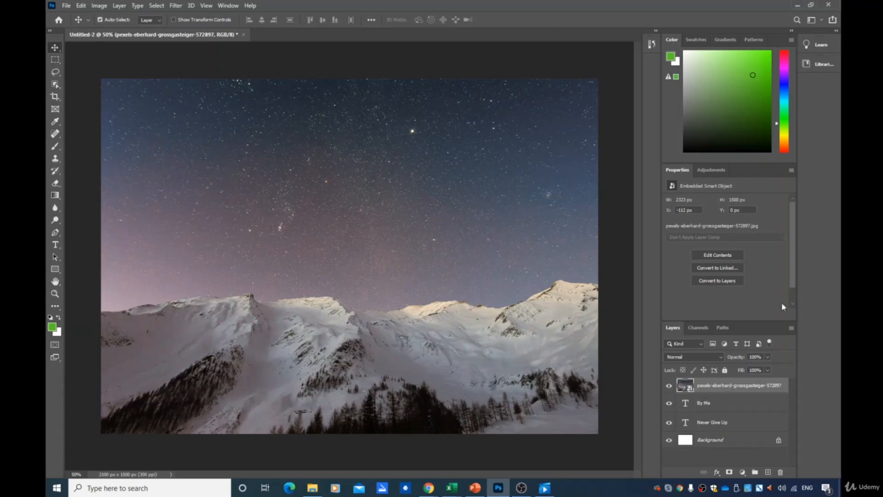
Hide and reshow the mountain photo layer, and move it back beneath the Never Give Up text layer.
{"action": "left_click", "coordinate": [668, 386]}
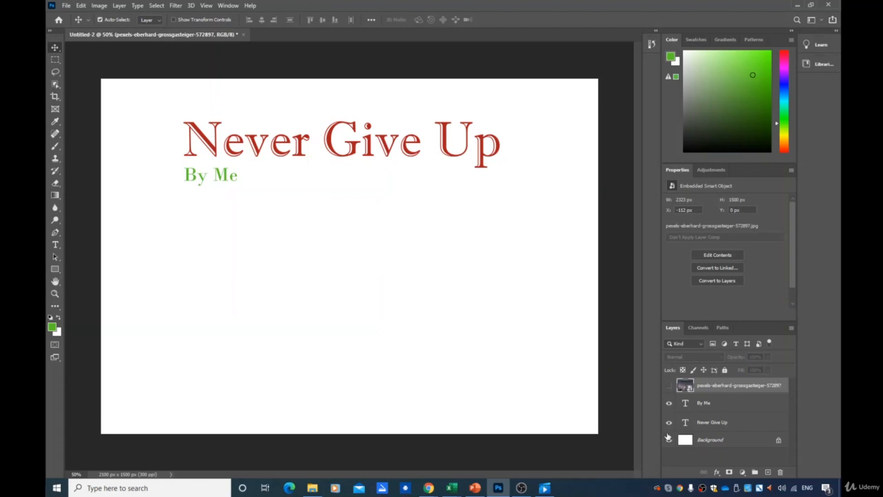
{"action": "left_click", "coordinate": [668, 386]}
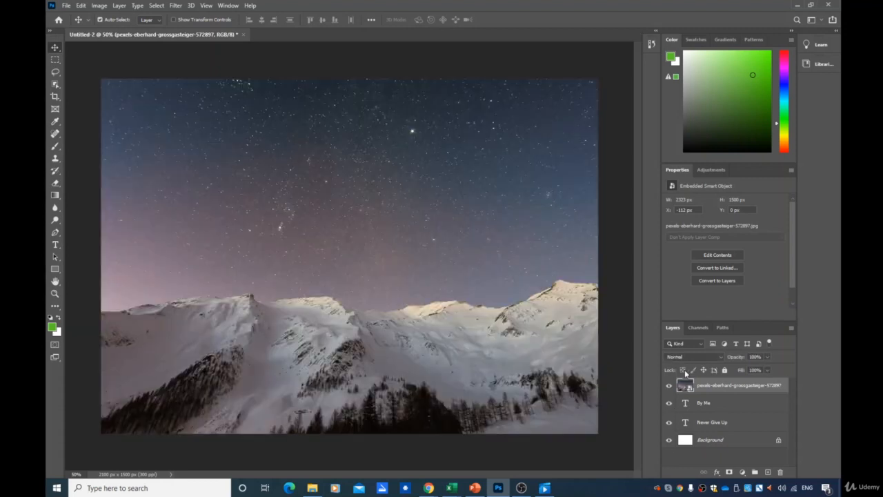
{"action": "left_click_drag", "start_coordinate": [719, 382], "coordinate": [741, 420]}
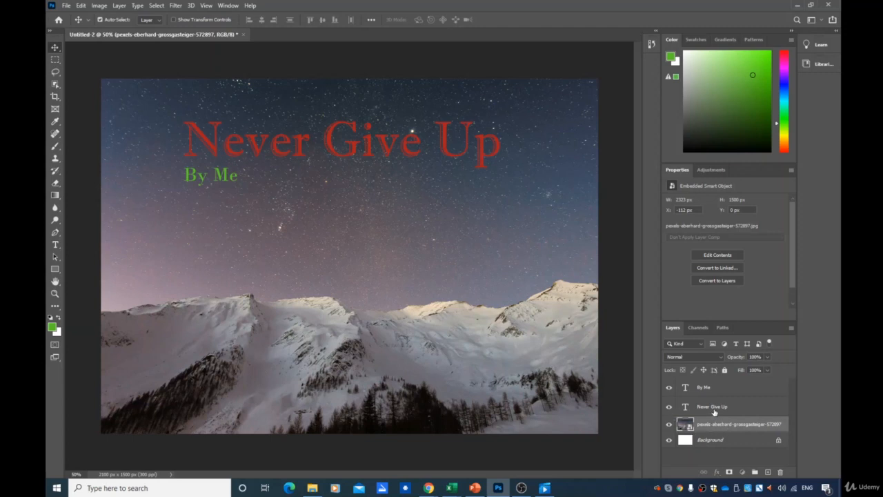
Move the By Me text up so it overlaps the start of the Never Give Up title, keeping its layer selected.
{"action": "left_click", "coordinate": [715, 408]}
{"action": "left_click", "coordinate": [697, 387]}
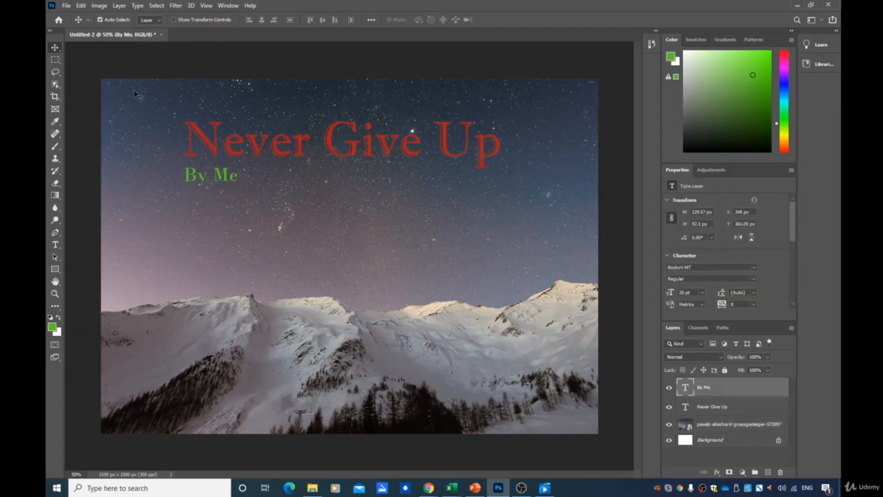
{"action": "left_click_drag", "start_coordinate": [201, 177], "coordinate": [214, 146]}
{"action": "left_click", "coordinate": [207, 133]}
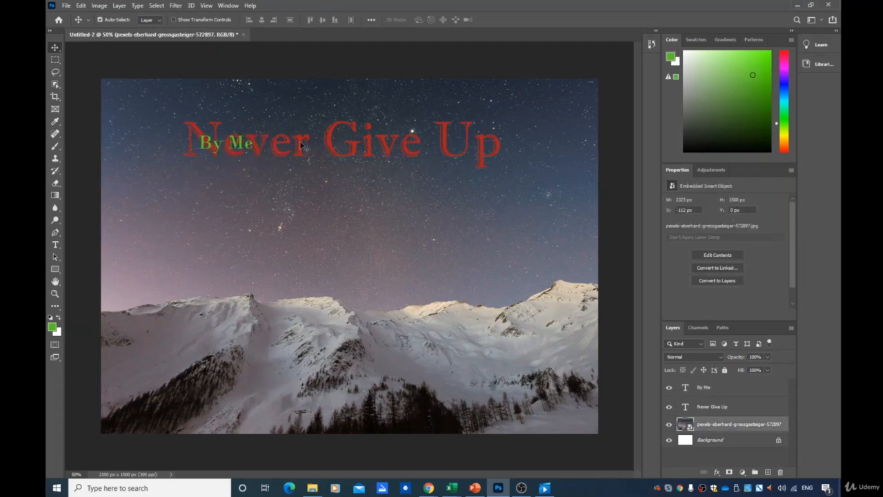
{"action": "left_click", "coordinate": [725, 387]}
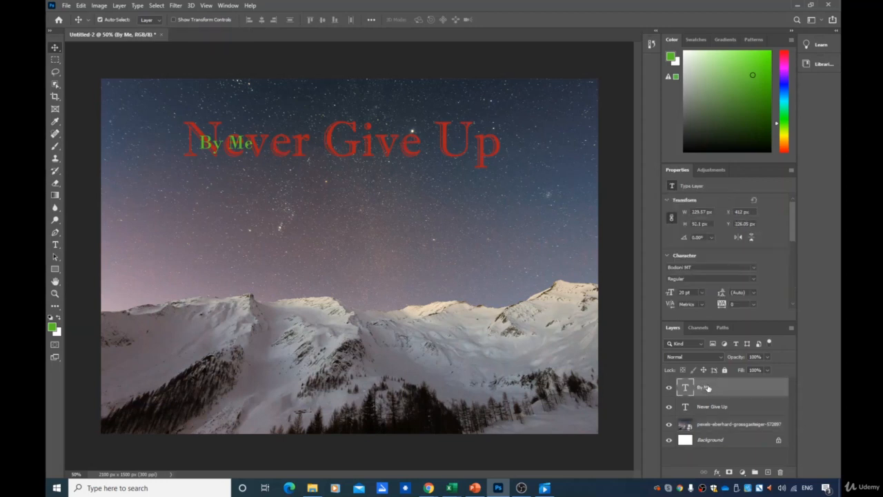
Move the Never Give Up layer above the By Me layer and toggle its visibility off and on.
{"action": "left_click", "coordinate": [710, 409]}
{"action": "left_click_drag", "start_coordinate": [710, 409], "coordinate": [719, 384]}
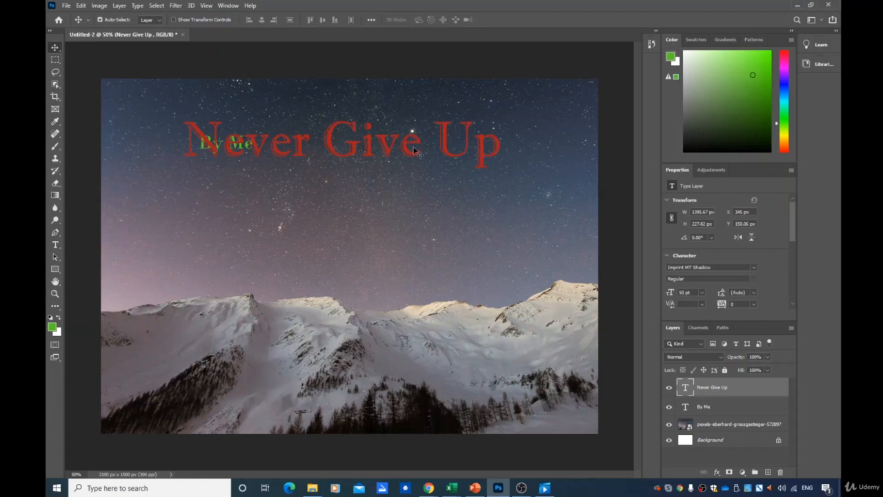
{"action": "left_click", "coordinate": [669, 388]}
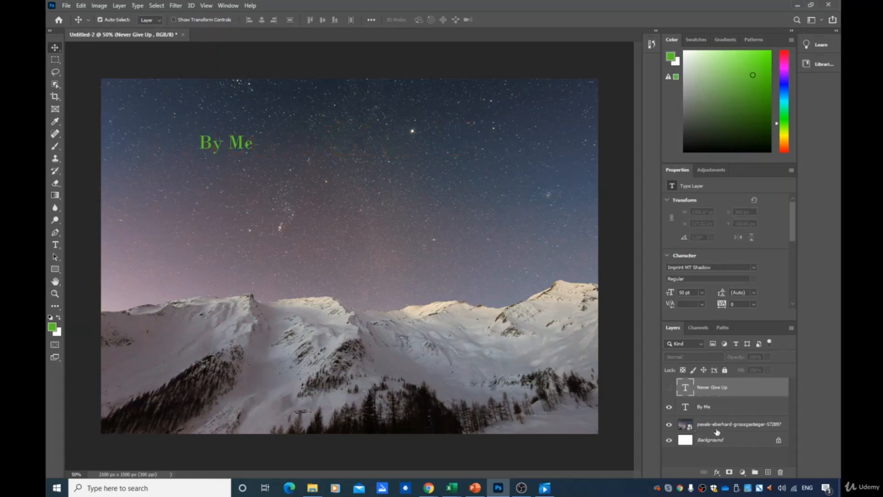
{"action": "left_click", "coordinate": [668, 388]}
{"action": "left_click", "coordinate": [667, 389]}
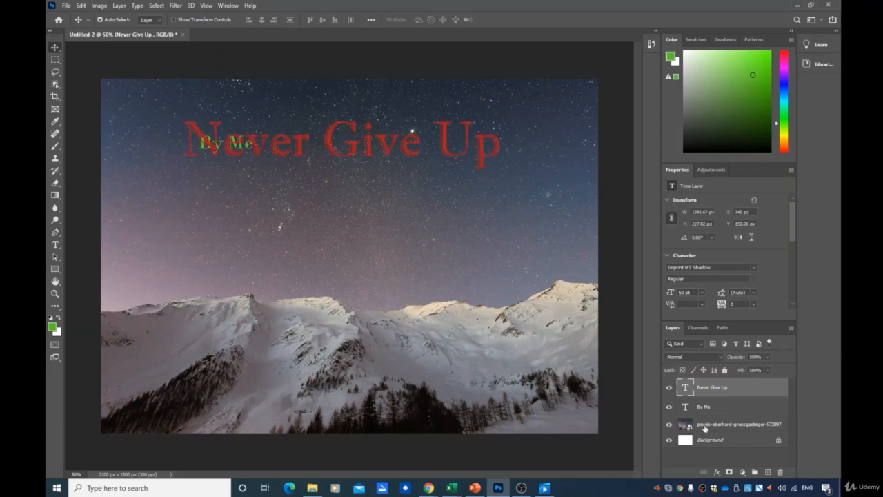
Put the By Me layer back above Never Give Up and place its text beneath the title at about X 345 px, Y 361 px.
{"action": "mouse_move", "coordinate": [721, 389]}
{"action": "left_mouse_down"}
{"action": "mouse_move", "coordinate": [720, 377]}
{"action": "mouse_move", "coordinate": [719, 384]}
{"action": "left_mouse_up"}
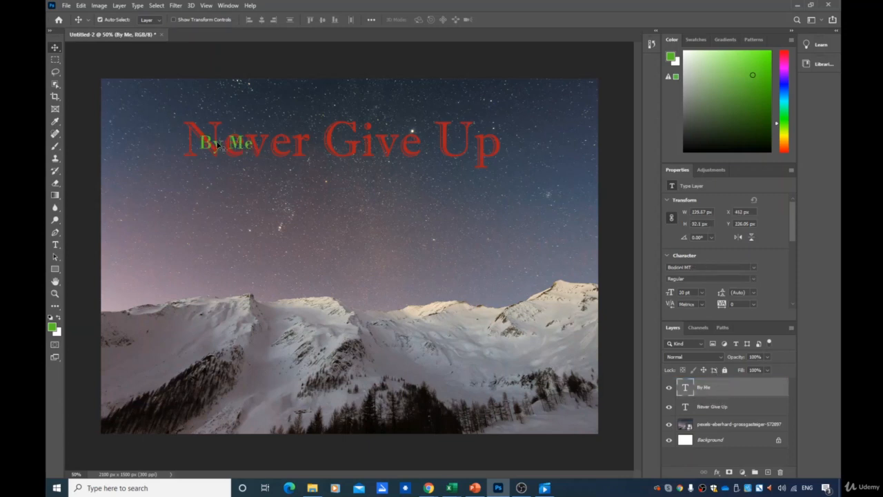
{"action": "left_click_drag", "start_coordinate": [214, 146], "coordinate": [200, 176]}
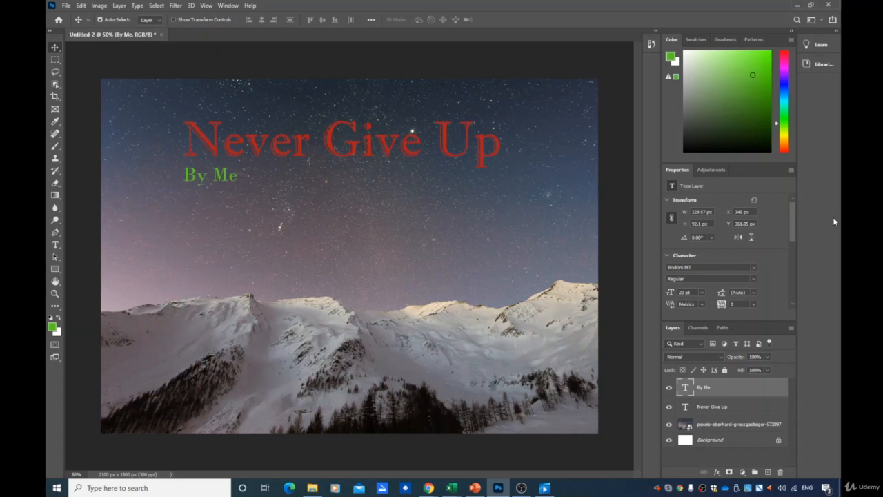
Preview blend modes such as Hard Mix on the Never Give Up text layer without applying one.
{"action": "left_click", "coordinate": [706, 424]}
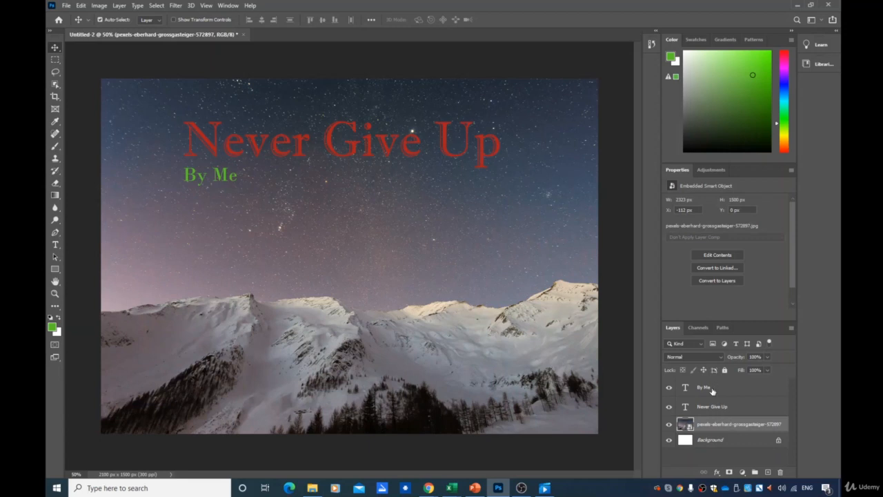
{"action": "left_click", "coordinate": [713, 392]}
{"action": "left_click", "coordinate": [690, 407]}
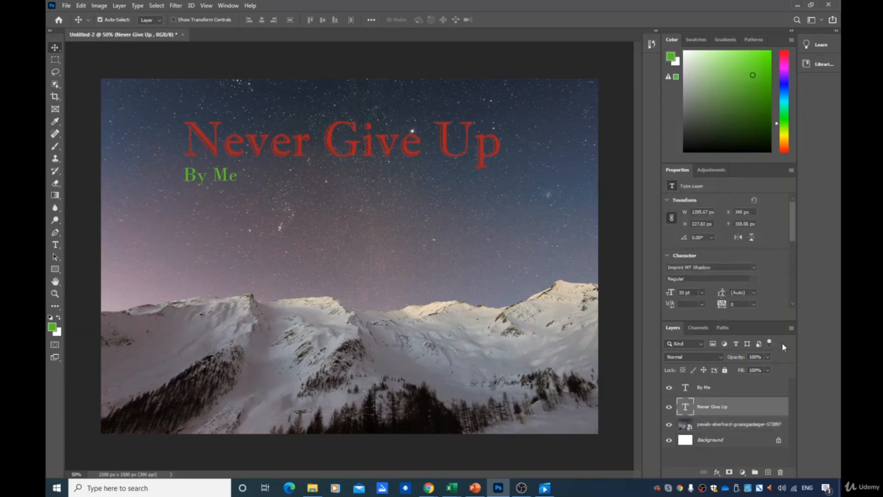
{"action": "left_click", "coordinate": [694, 357]}
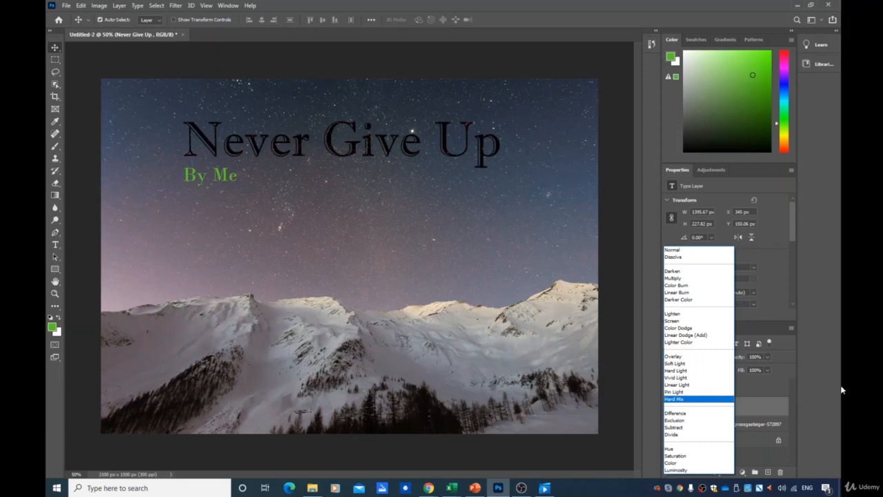
{"action": "left_click", "coordinate": [809, 374]}
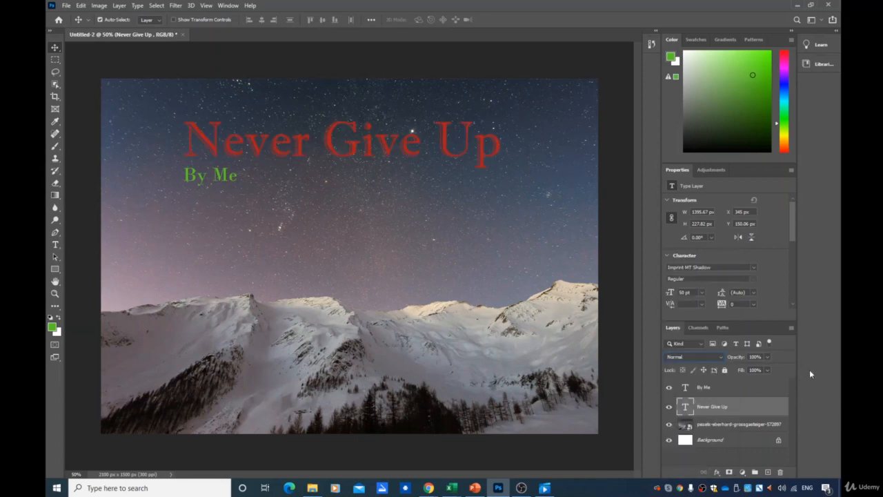
Preview the blend modes on the mountain photo layer and choose Normal.
{"action": "left_click", "coordinate": [707, 424]}
{"action": "left_click", "coordinate": [718, 357]}
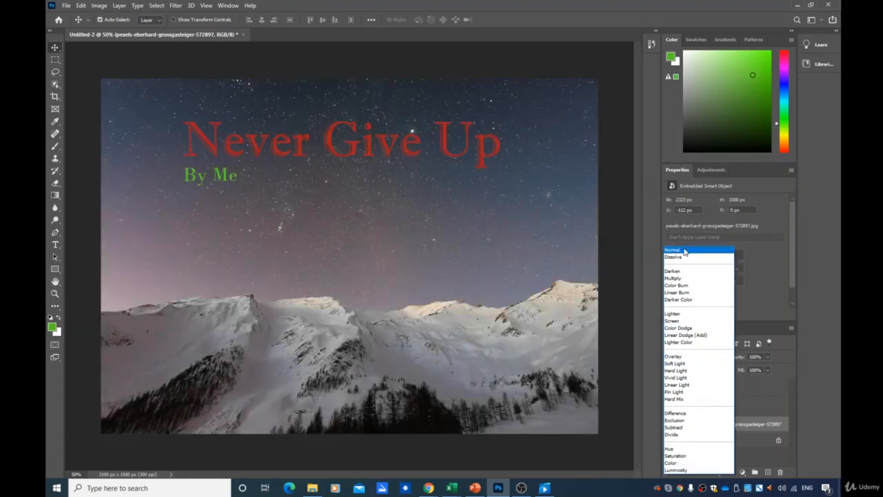
{"action": "left_click", "coordinate": [684, 251]}
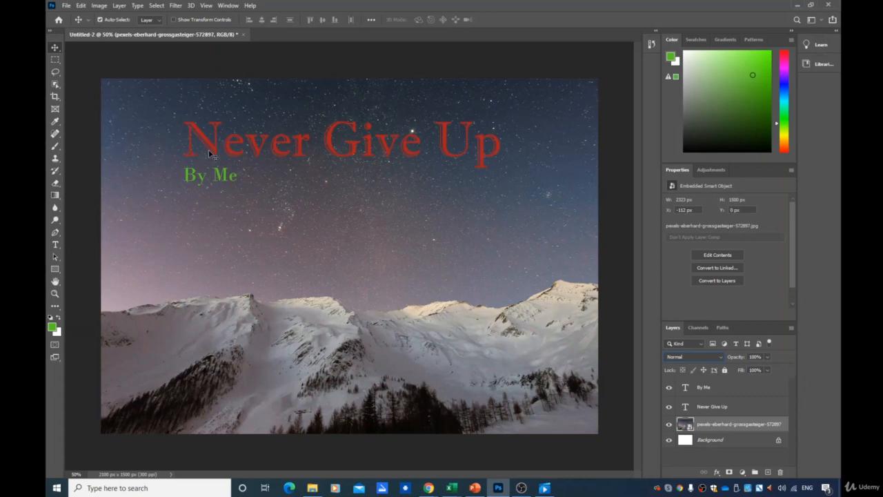
Set the Never Give Up text layer's opacity to 50%.
{"action": "left_click", "coordinate": [715, 406]}
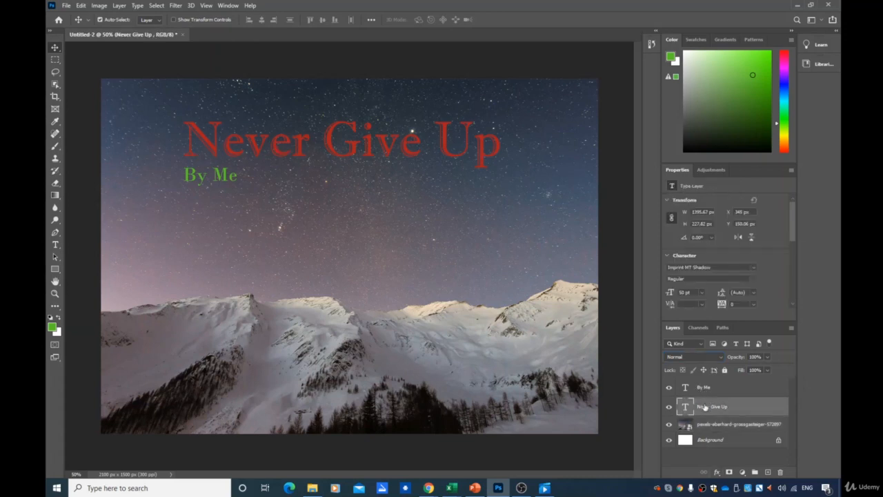
{"action": "left_click", "coordinate": [766, 357]}
{"action": "left_click_drag", "start_coordinate": [769, 369], "coordinate": [746, 370]}
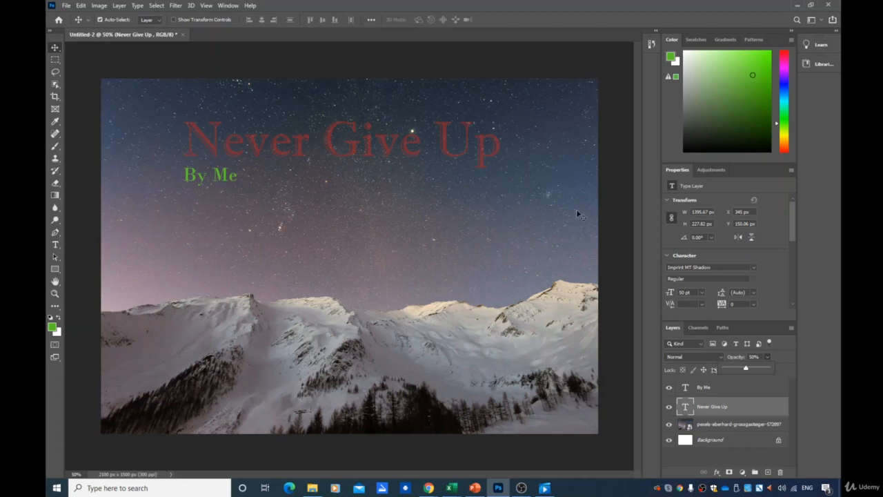
{"action": "left_click", "coordinate": [722, 391]}
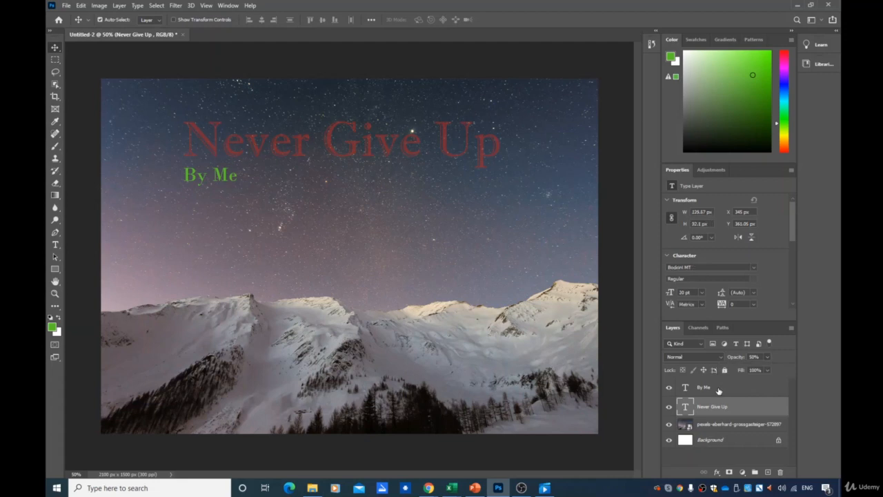
Set the By Me text layer's opacity to 48%.
{"action": "left_click", "coordinate": [706, 390]}
{"action": "left_click", "coordinate": [767, 356]}
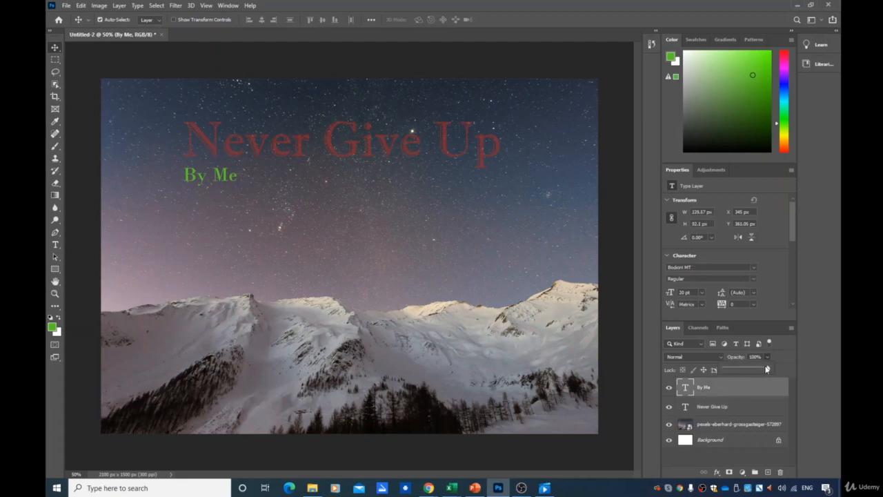
{"action": "left_click_drag", "start_coordinate": [751, 370], "coordinate": [745, 370]}
{"action": "left_click", "coordinate": [813, 252]}
{"action": "left_click", "coordinate": [702, 347]}
{"action": "left_click", "coordinate": [755, 245]}
{"action": "left_click", "coordinate": [339, 153]}
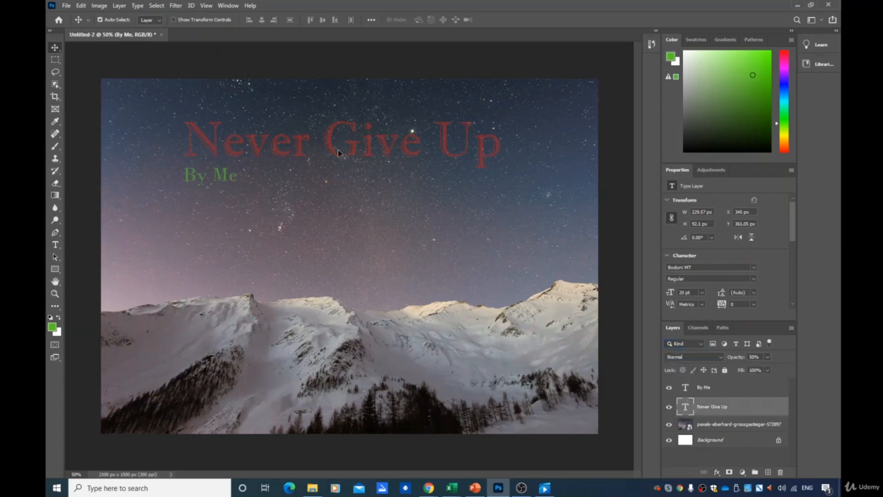
{"action": "double_click", "coordinate": [338, 153]}
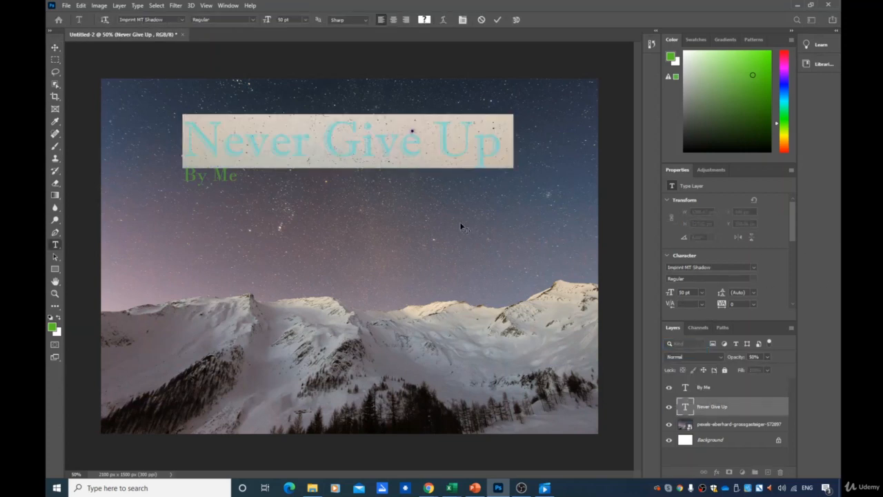
{"action": "left_click", "coordinate": [702, 346]}
{"action": "left_click", "coordinate": [558, 319]}
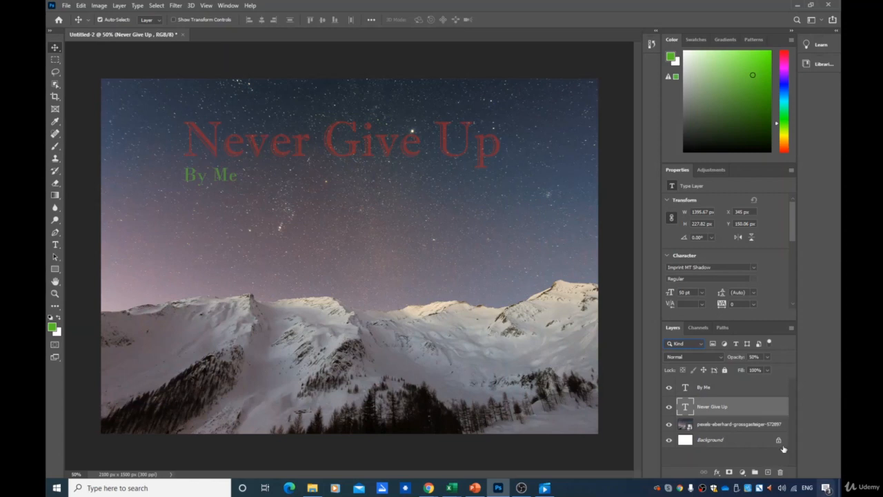
Preview blend modes such as Linear Dodge (Add) on the By Me text layer without applying one.
{"action": "left_click", "coordinate": [730, 387]}
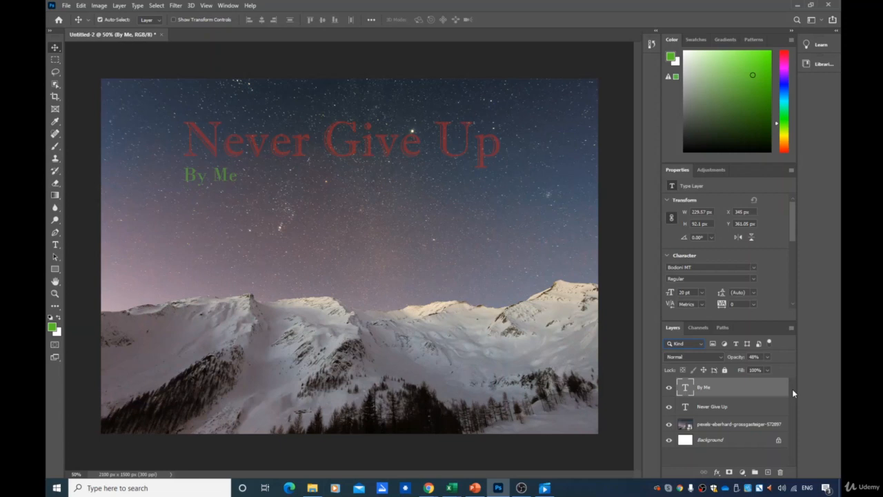
{"action": "left_click", "coordinate": [700, 357]}
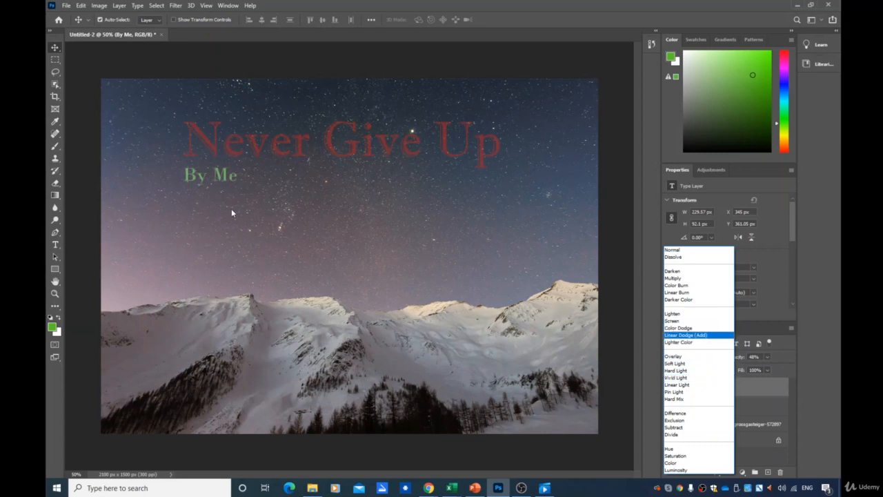
{"action": "left_click", "coordinate": [826, 300]}
Preview blend modes such as Subtract on the mountain photo layer without applying one.
{"action": "left_click", "coordinate": [714, 425]}
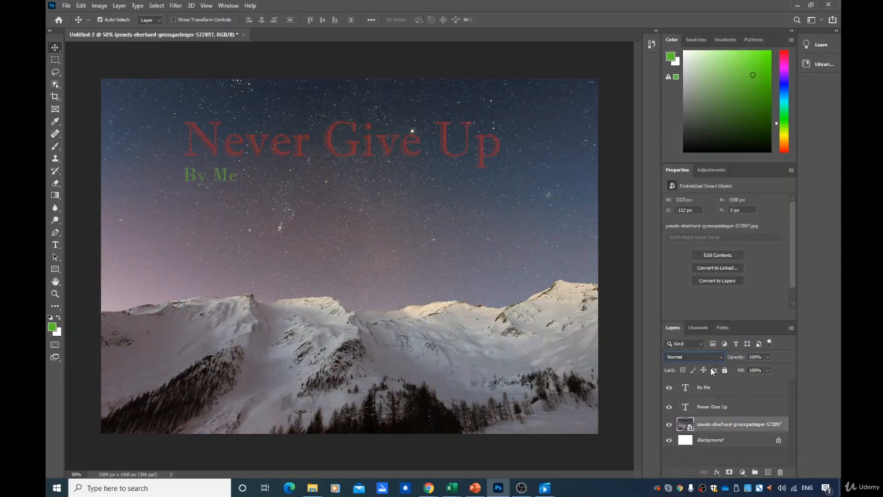
{"action": "left_click", "coordinate": [704, 359]}
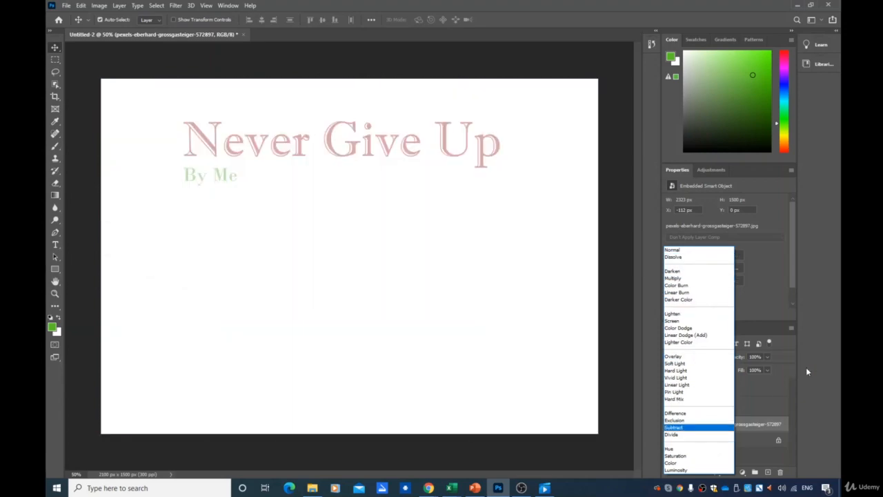
{"action": "left_click", "coordinate": [821, 350]}
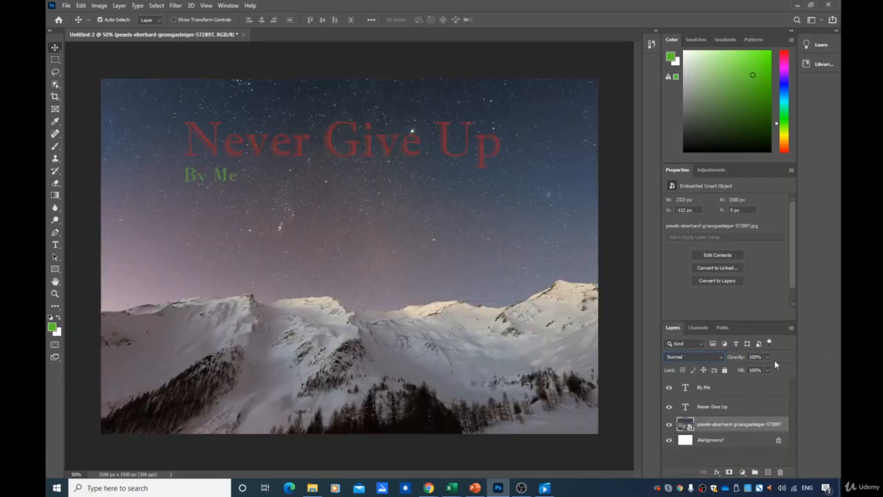
Try out the mountain photo layer's opacity, returning it to 100%, and preview blend modes such as Overlay on it.
{"action": "left_click", "coordinate": [766, 357]}
{"action": "mouse_move", "coordinate": [767, 371]}
{"action": "left_mouse_down"}
{"action": "mouse_move", "coordinate": [742, 370]}
{"action": "mouse_move", "coordinate": [769, 368]}
{"action": "left_mouse_up"}
{"action": "left_click", "coordinate": [812, 203]}
{"action": "left_click", "coordinate": [694, 357]}
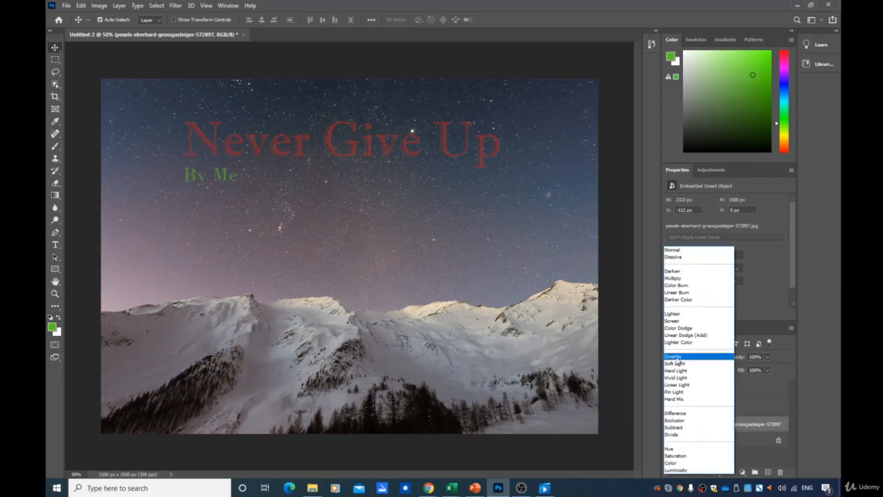
{"action": "left_click", "coordinate": [818, 346]}
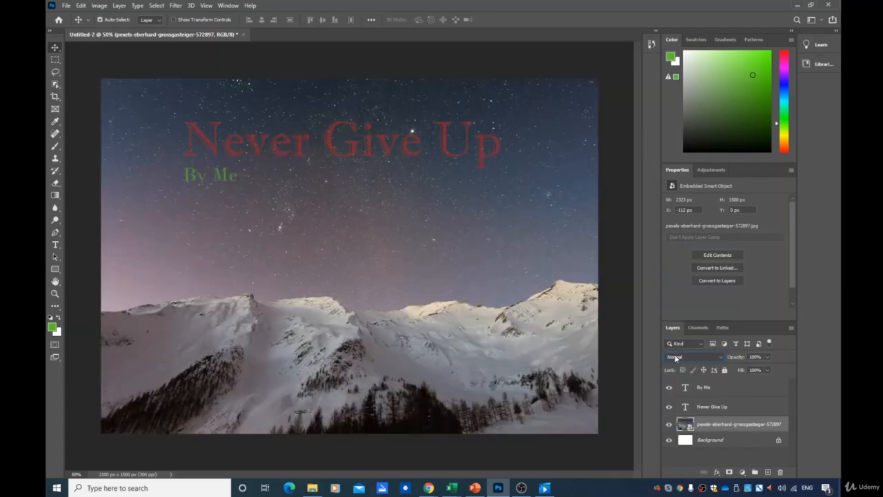